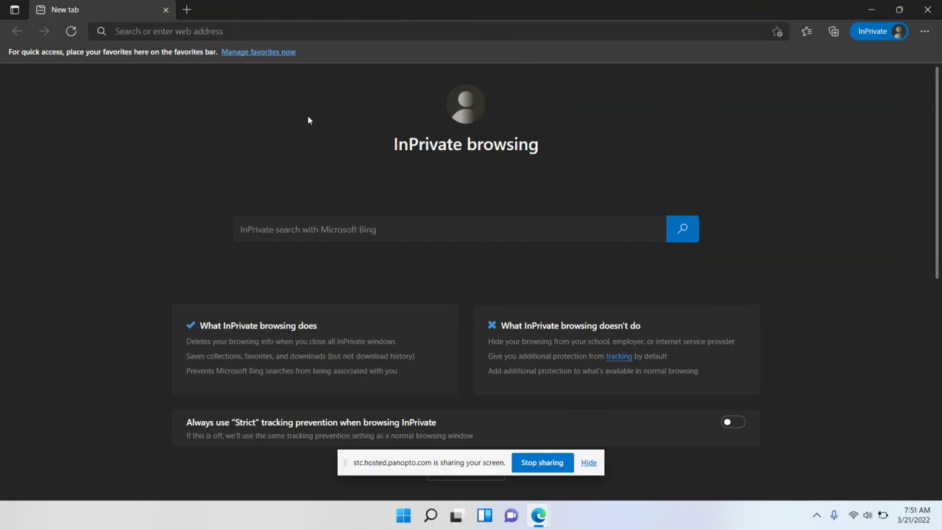
Go to 365.southeasttech.edu in Edge to reach the Southeast Technical College sign-in page.
left_click(370, 31)
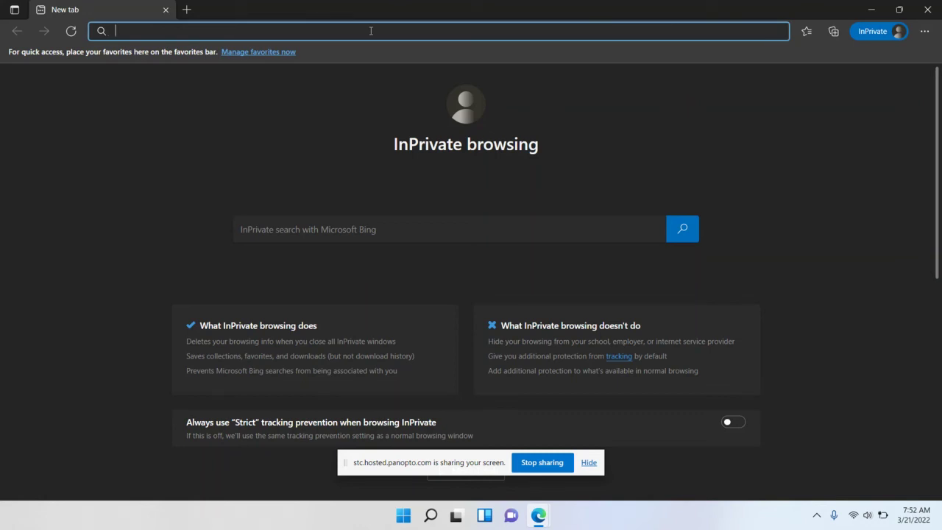
type("365.")
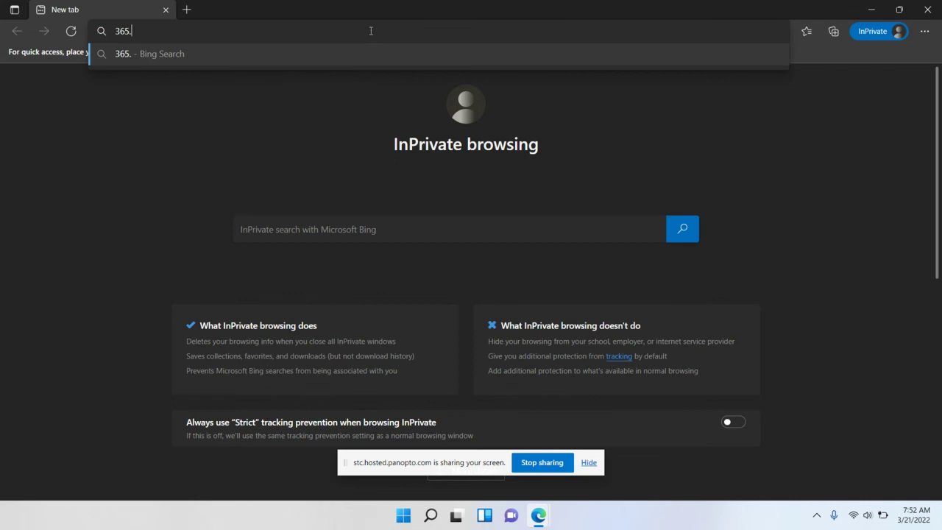
type("southeastt")
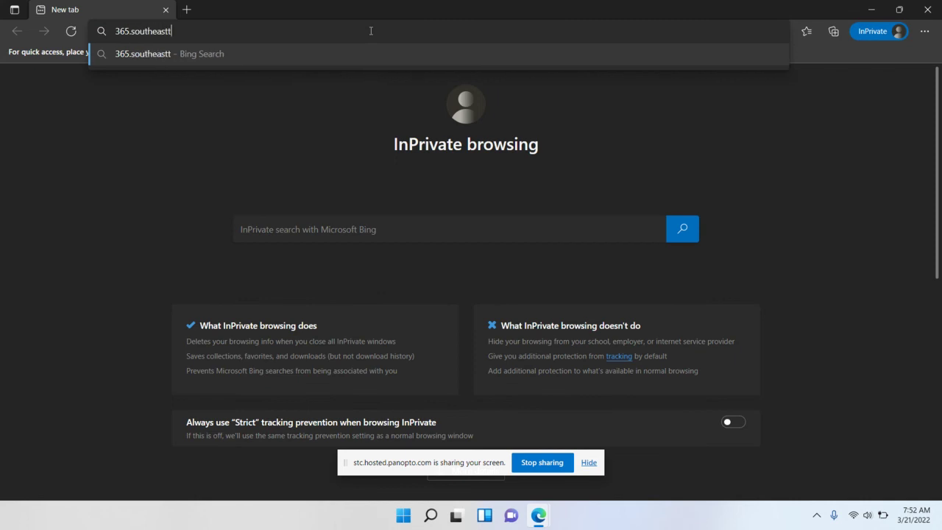
type("ech.edu")
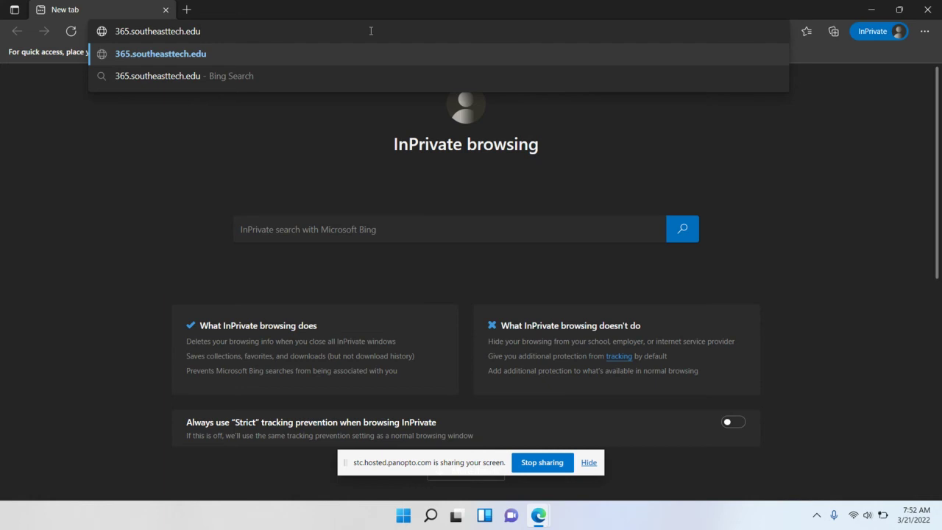
key("Return")
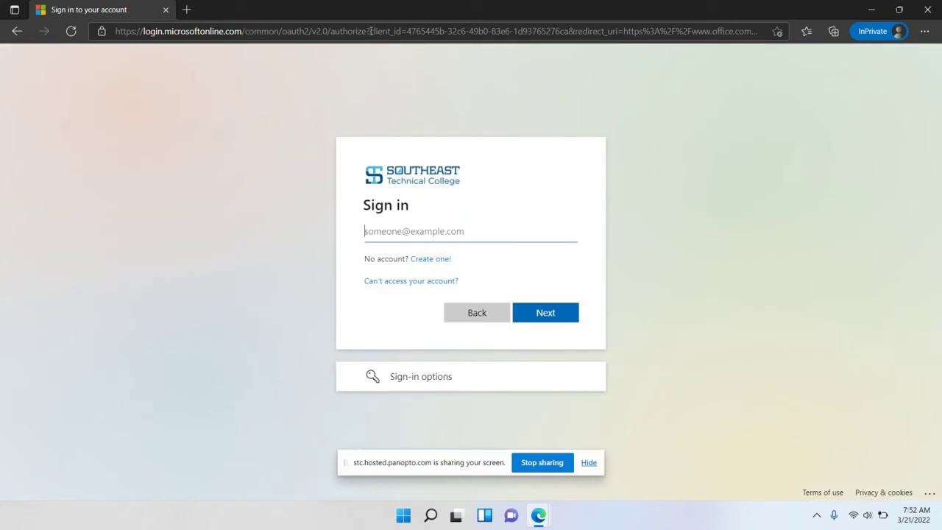
Enter the college email address, dismiss the autofill suggestions, and continue to the password page.
left_click(450, 231)
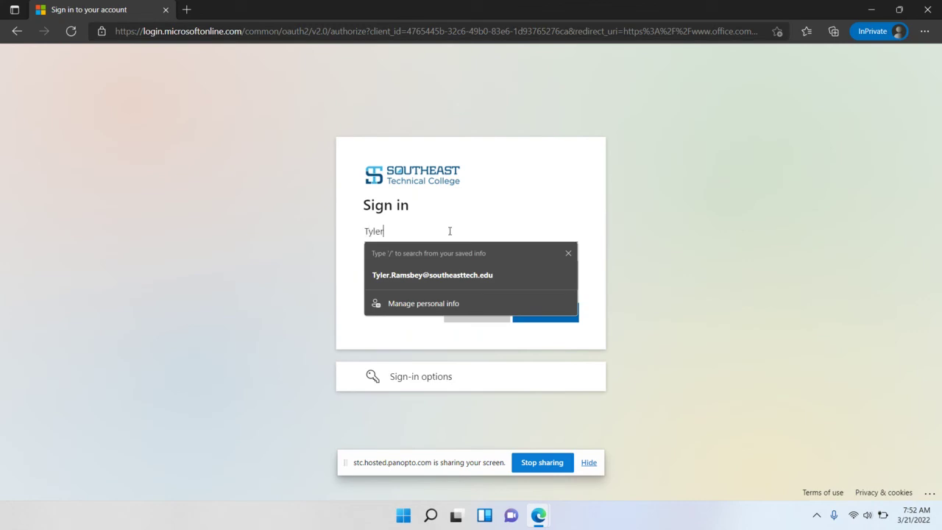
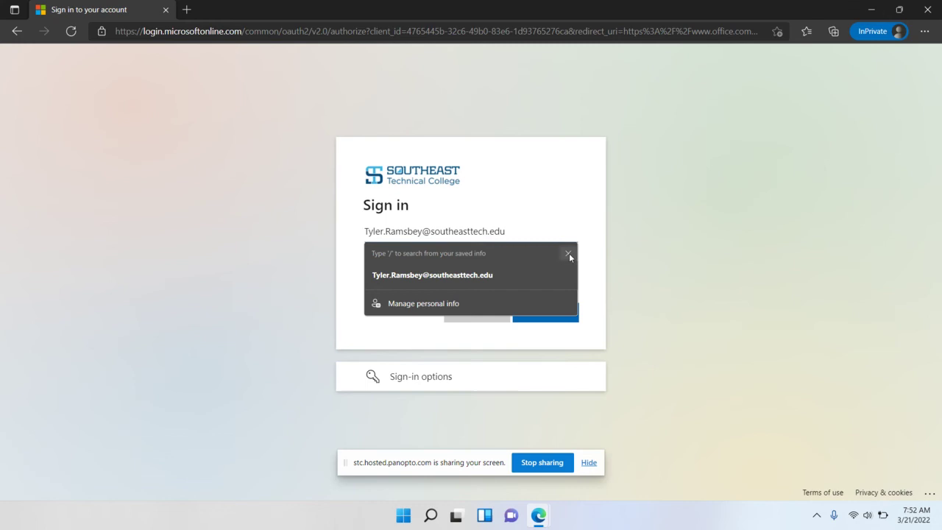
left_click(568, 253)
left_click(548, 318)
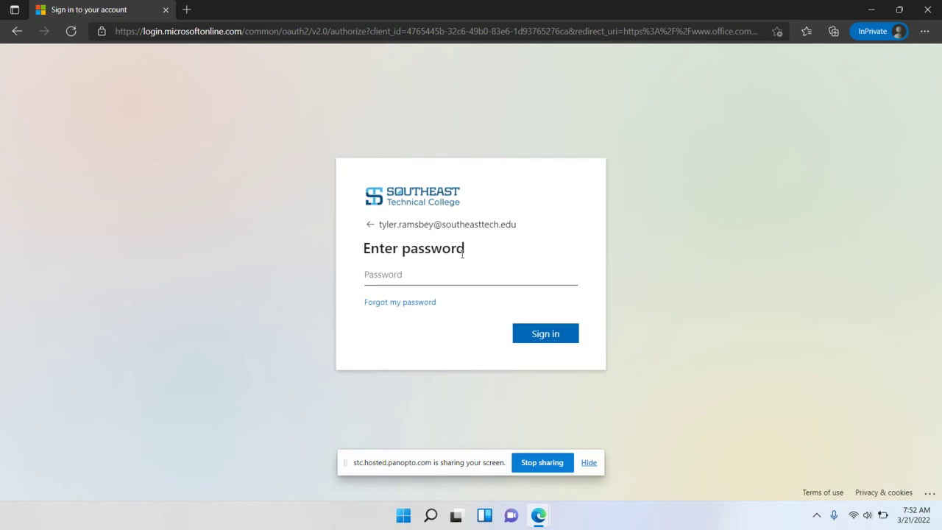
Open a second InPrivate tab with tr1234 typed in lowercase in its address field.
left_click(186, 9)
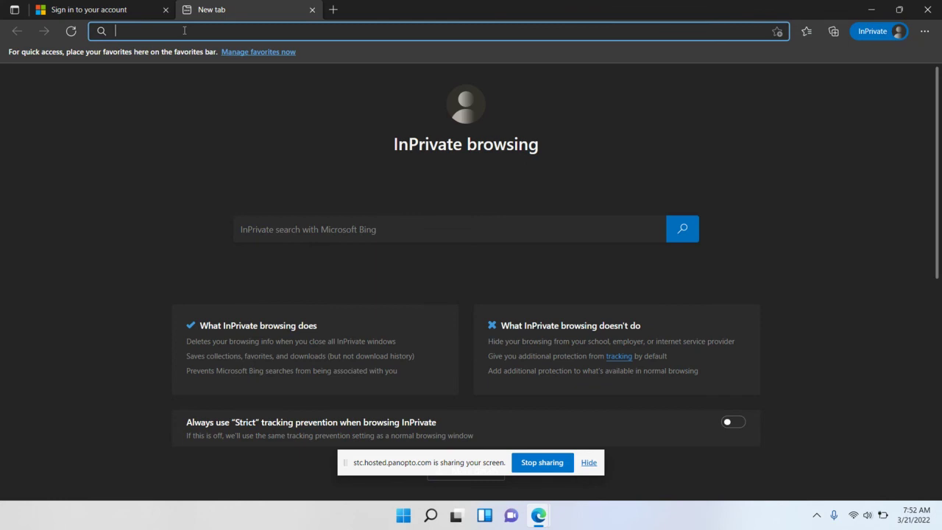
type("TR")
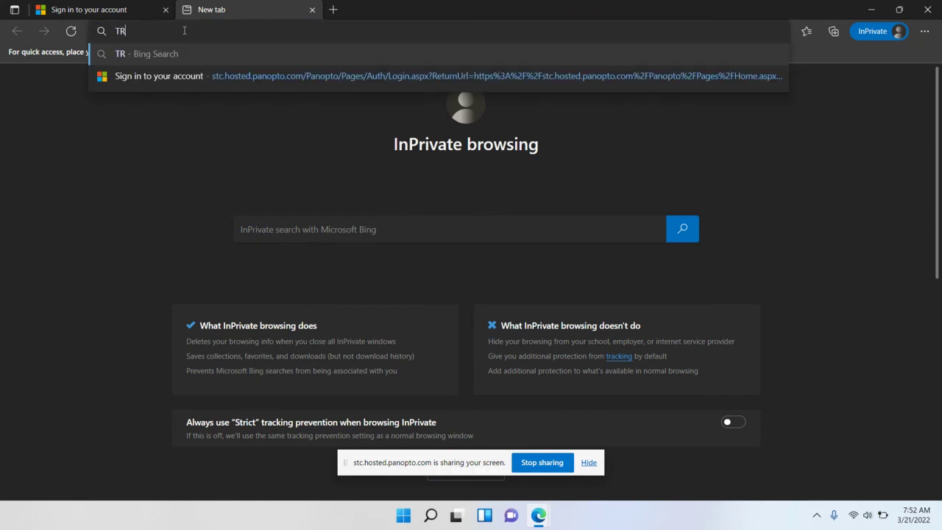
type("1234")
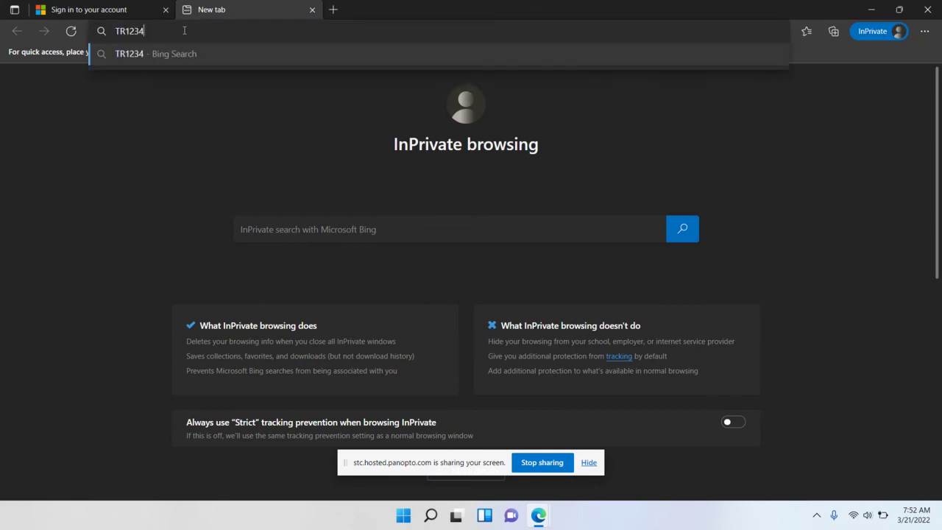
key("BackSpace")
key("BackSpace")
key("BackSpace")
key("BackSpace")
key("BackSpace")
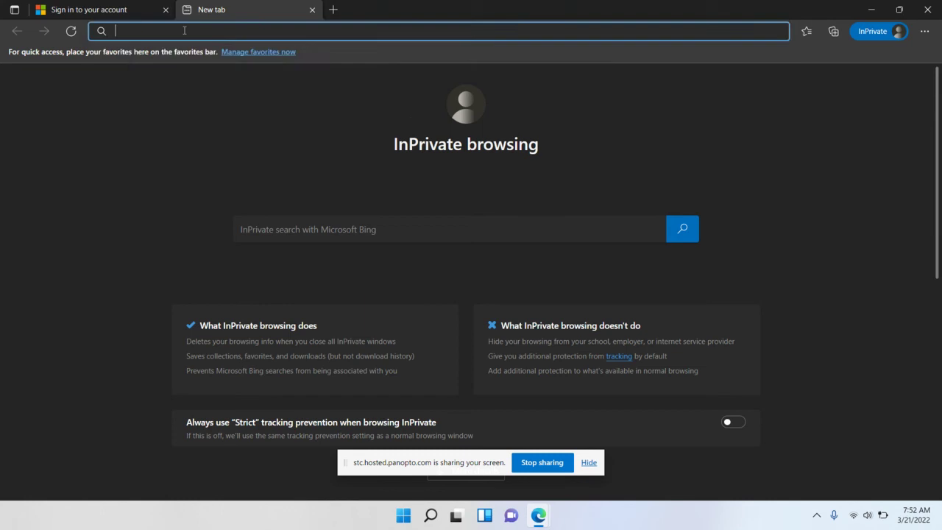
type("tr1234")
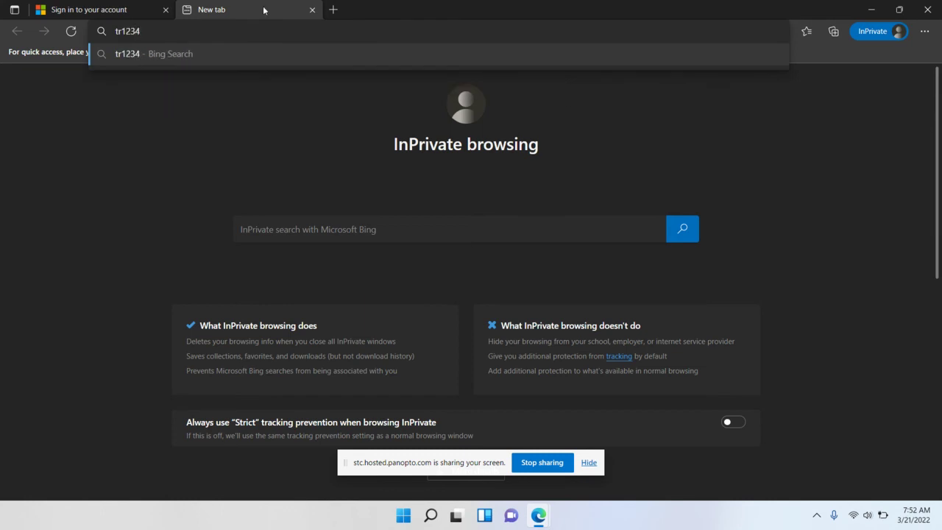
Close the scratch tab, enter the account password, and answer No to staying signed in.
left_click(312, 10)
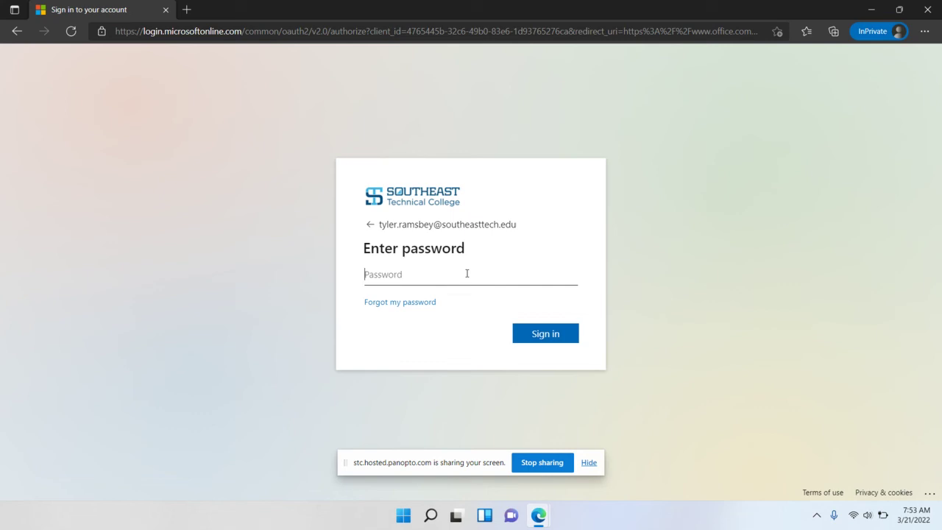
type("•")
type("•••••••••••••")
type("•••")
key("Return")
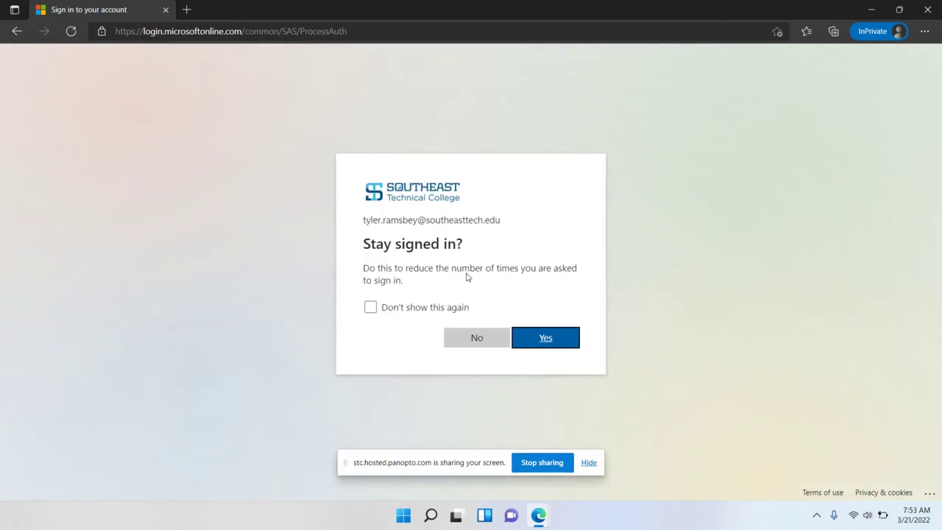
left_click(496, 345)
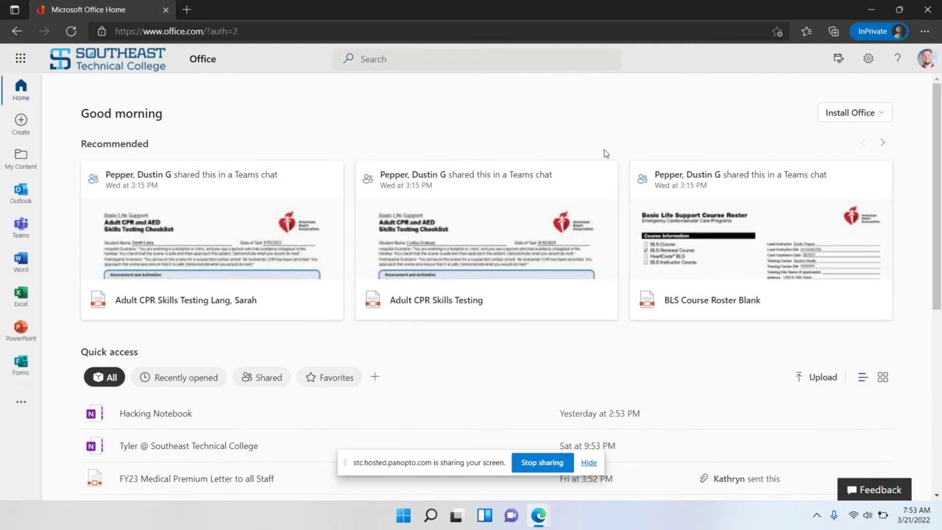
Download OfficeSetup.exe by choosing Office 365 apps under Install Office.
left_click(856, 113)
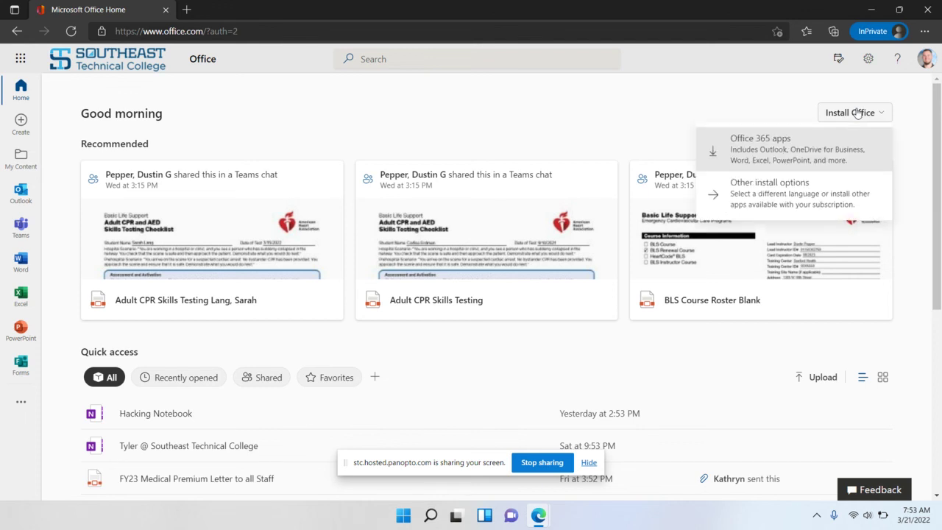
left_click(767, 151)
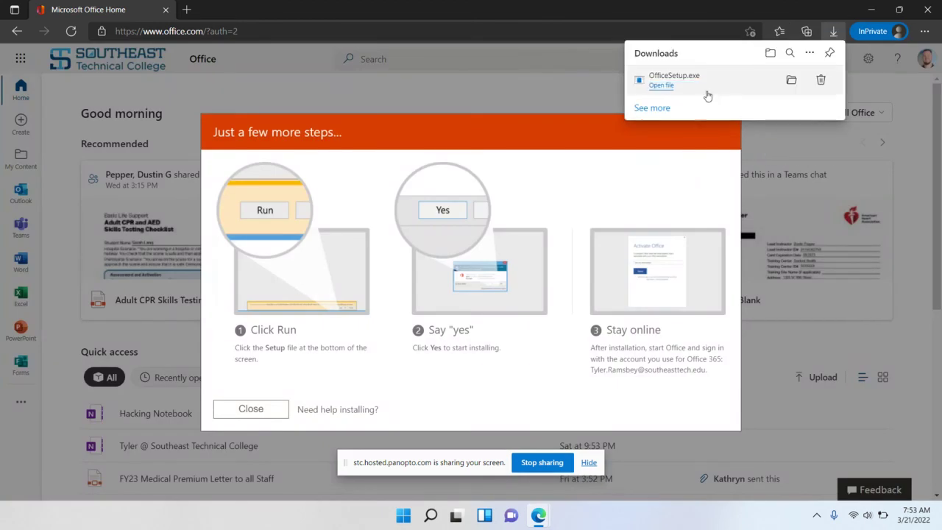
Run OfficeSetup.exe from Downloads until Office confirms it is installed.
mouse_move(663, 84)
left_click(662, 86)
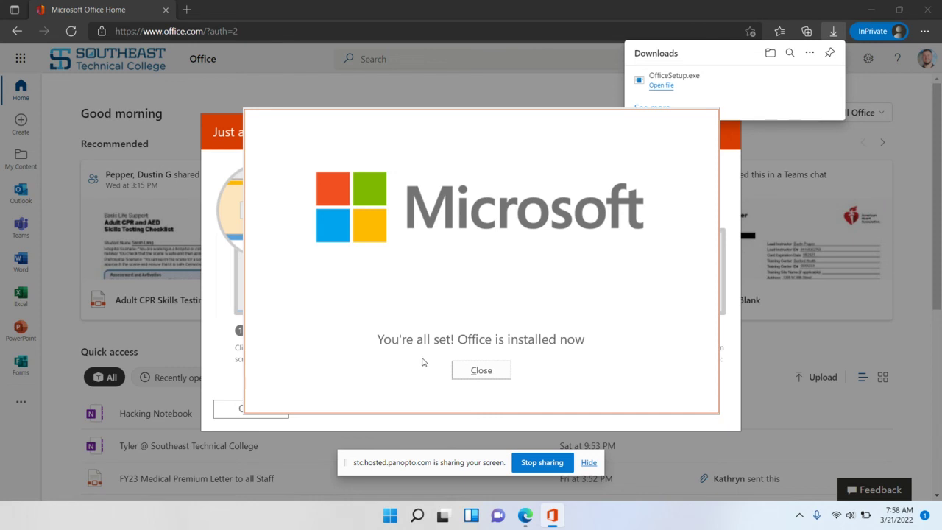
Close the installer, clear the desktop, and launch Word via a Start menu search for 'word'.
left_click(480, 370)
left_click(870, 9)
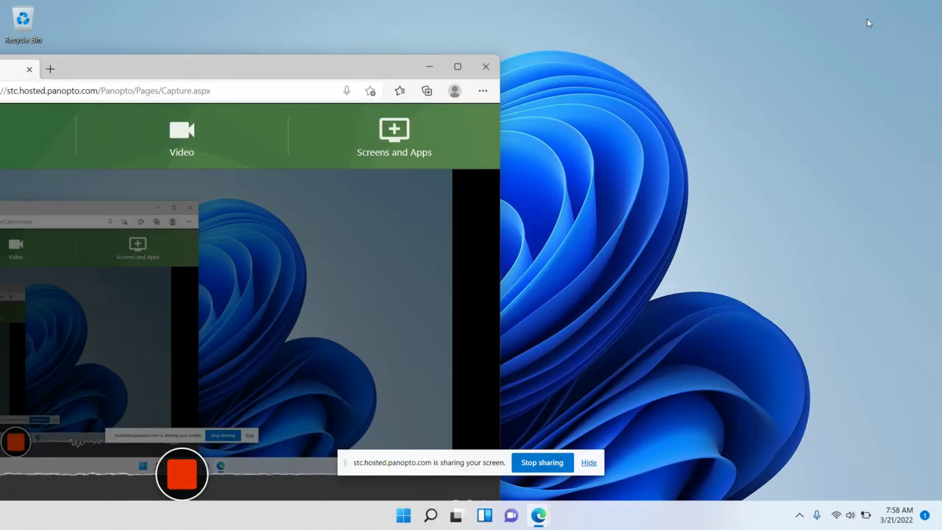
left_click(432, 65)
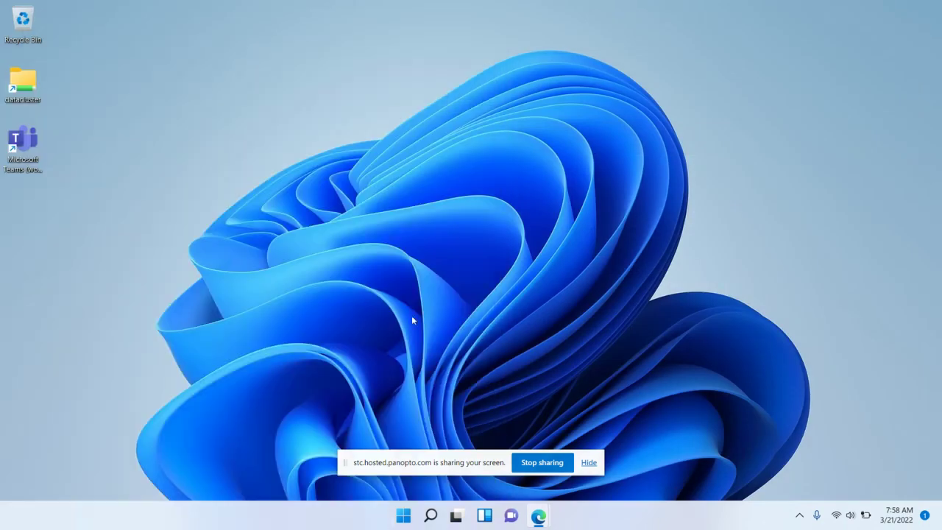
left_click(406, 514)
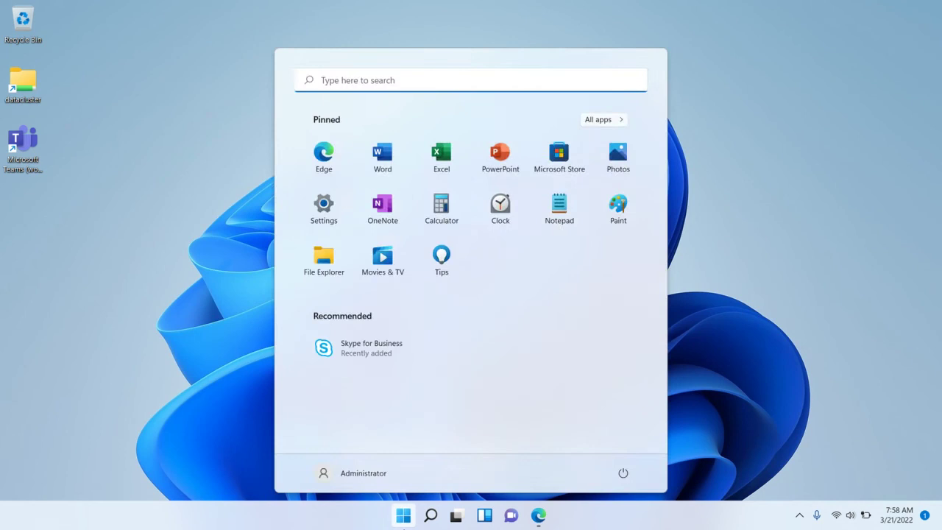
type("word")
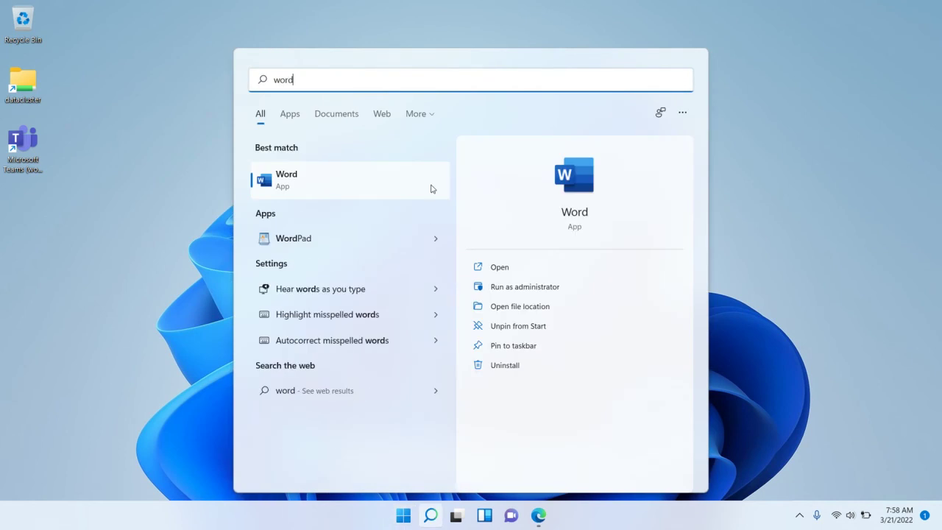
left_click(391, 186)
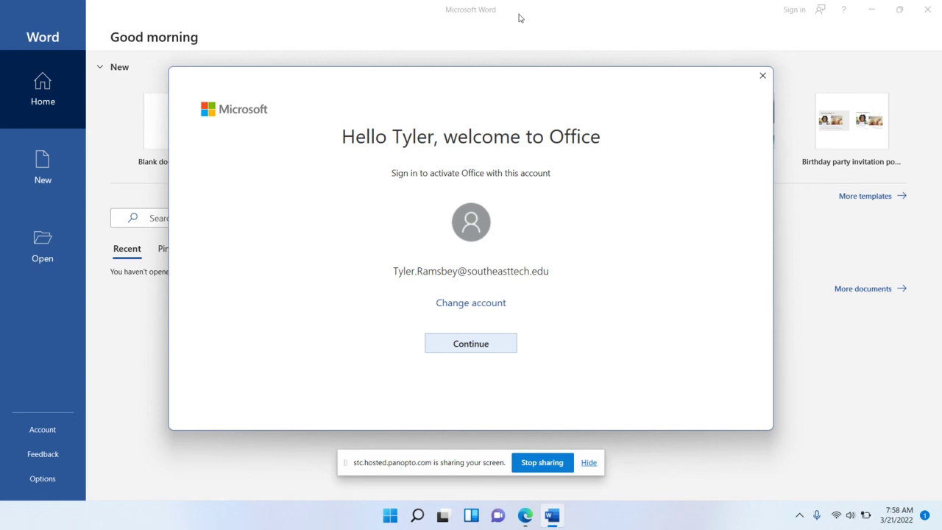
Close the welcome dialog and finish the privacy screens, choosing not to send optional data.
left_click(763, 75)
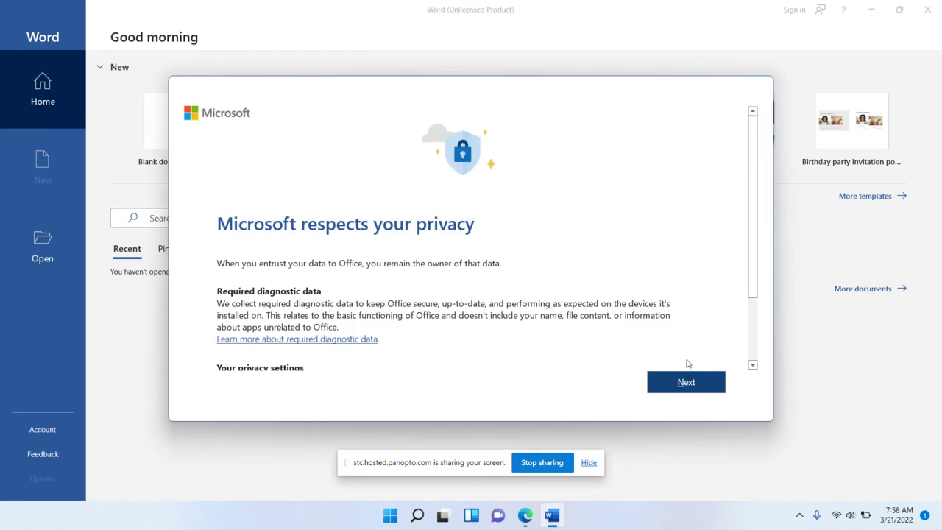
left_click(696, 392)
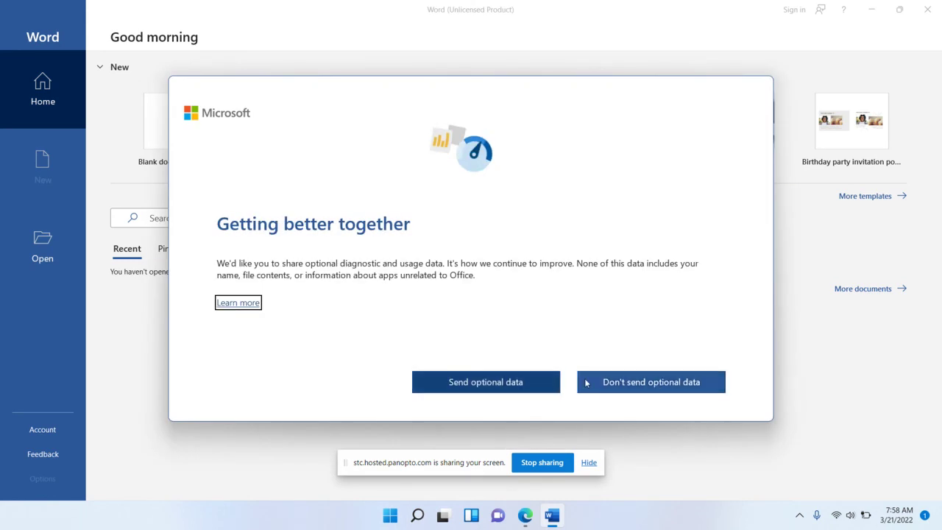
left_click(632, 385)
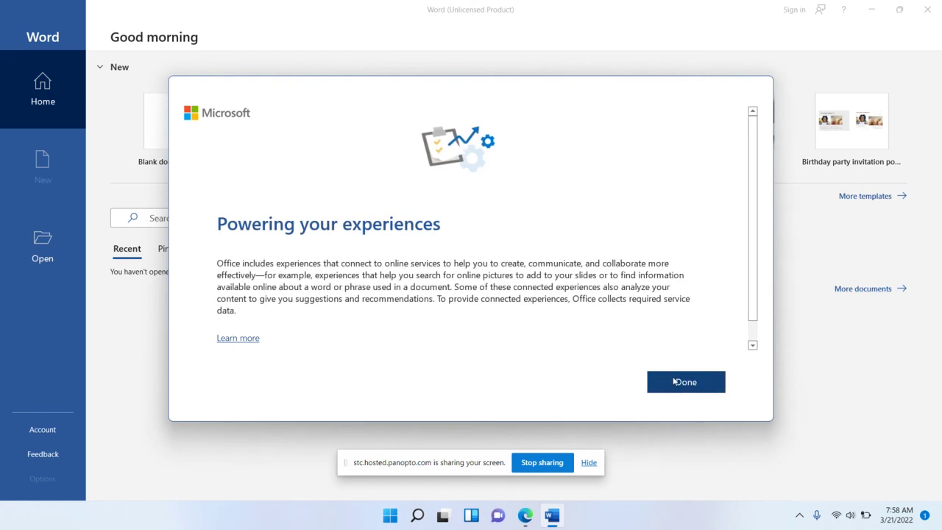
left_click(672, 382)
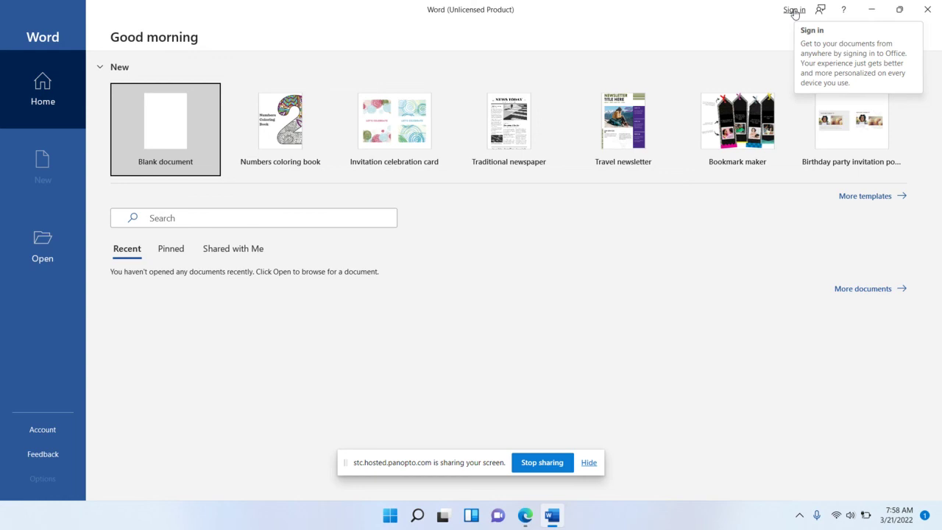
Use Sign in at the top of Word to open the Microsoft account sign-in window.
left_click(794, 10)
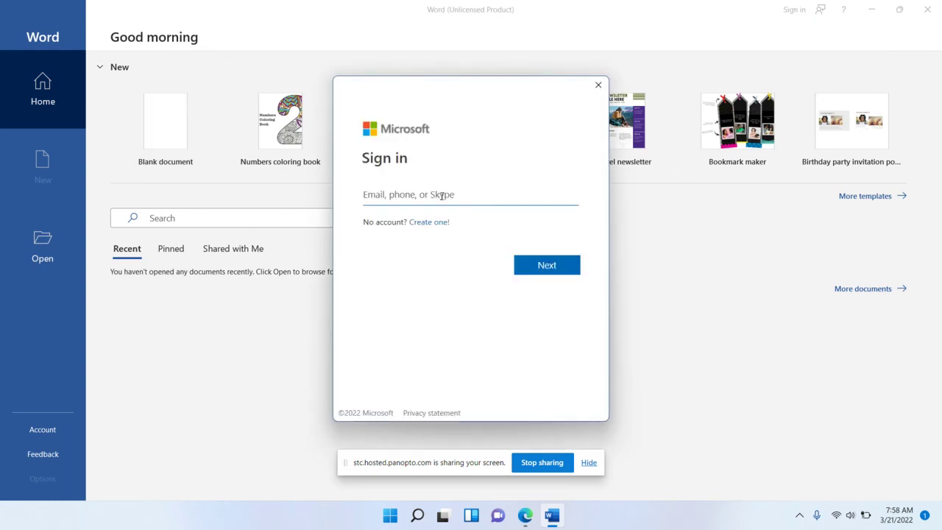